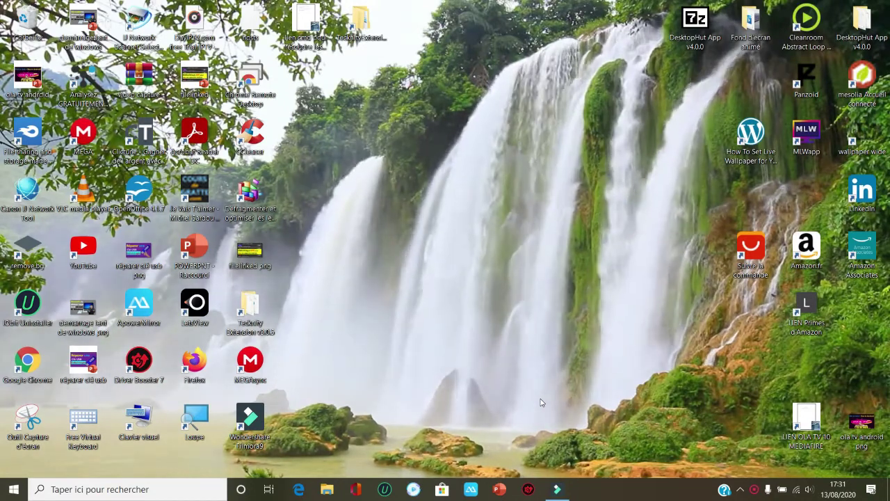
Step: Open Sauvegarder et restaurer (Windows 7) from the Système et sécurité category of the Panneau de configuration
click(146, 490)
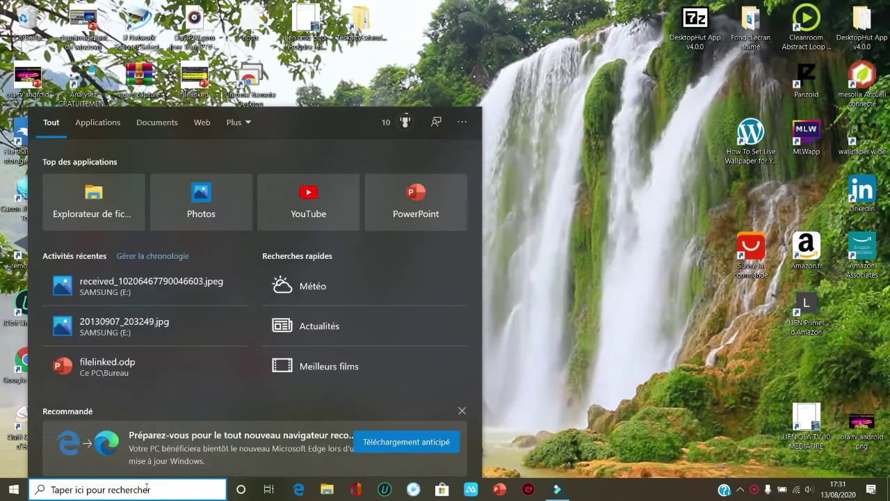
text(panneau)
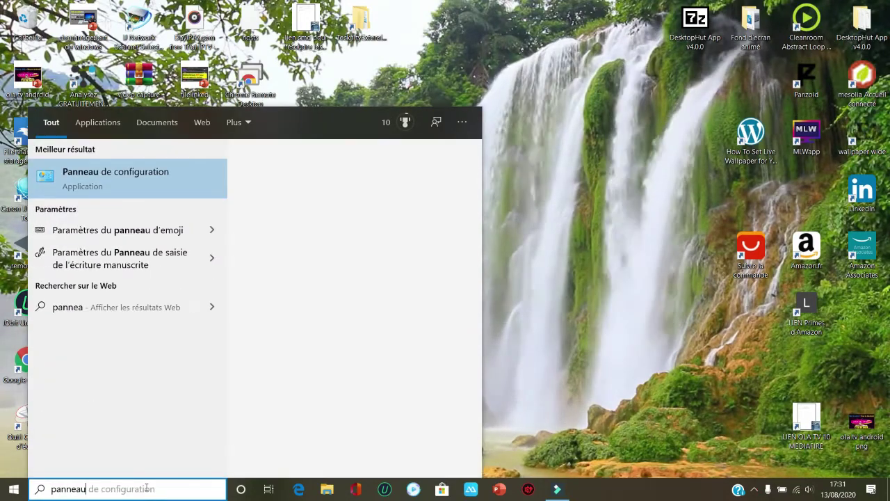
text( de confi)
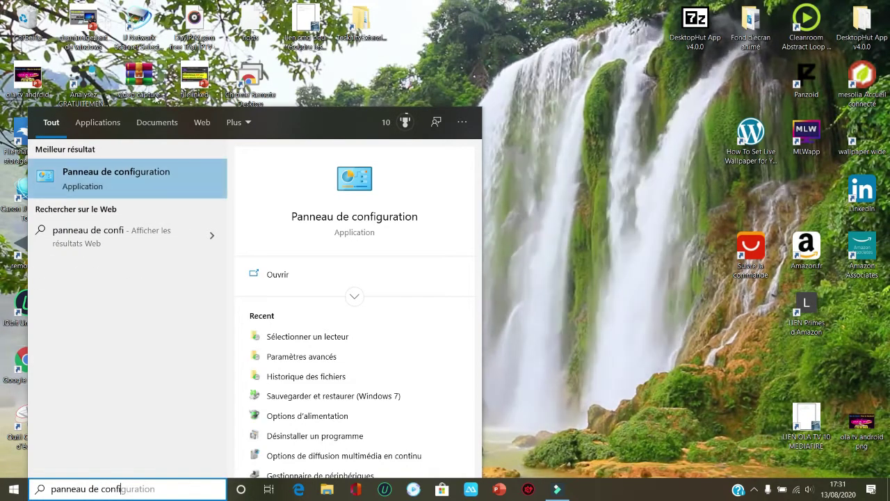
click(156, 185)
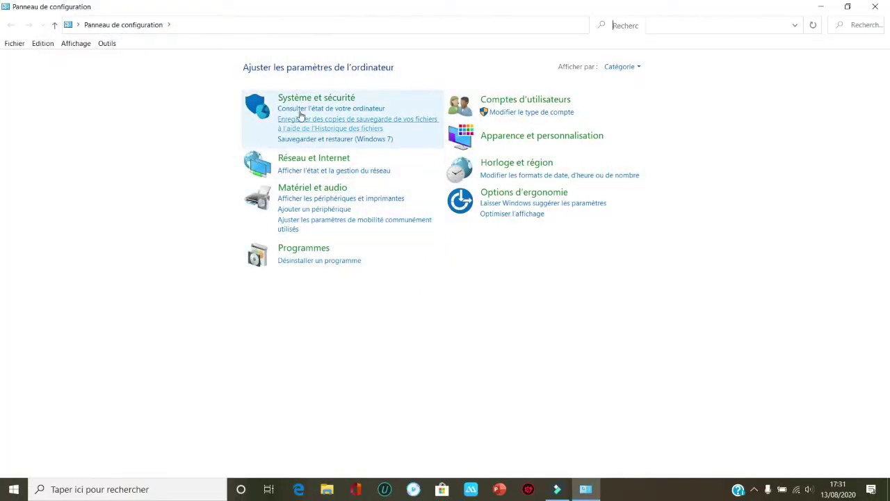
click(293, 96)
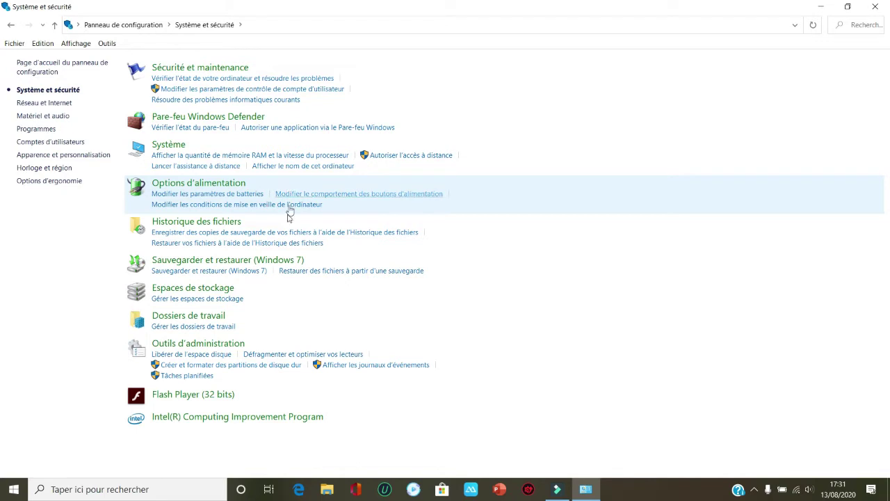
click(215, 269)
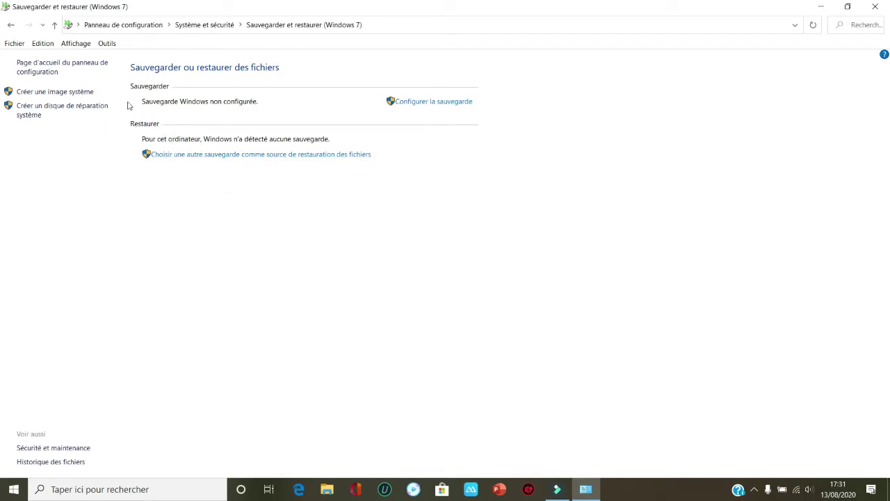
Step: Start creating a system image and choose the hard disk SAMSUNG (E:) as the backup location
click(59, 92)
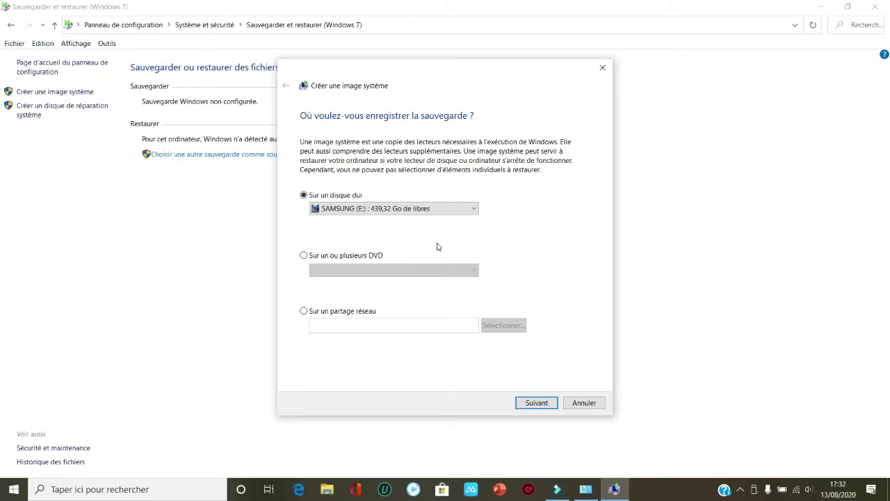
click(470, 208)
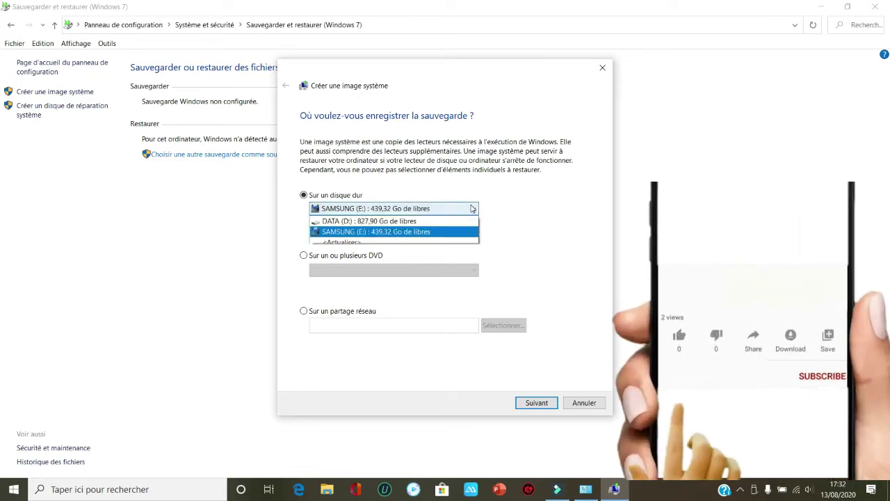
click(390, 232)
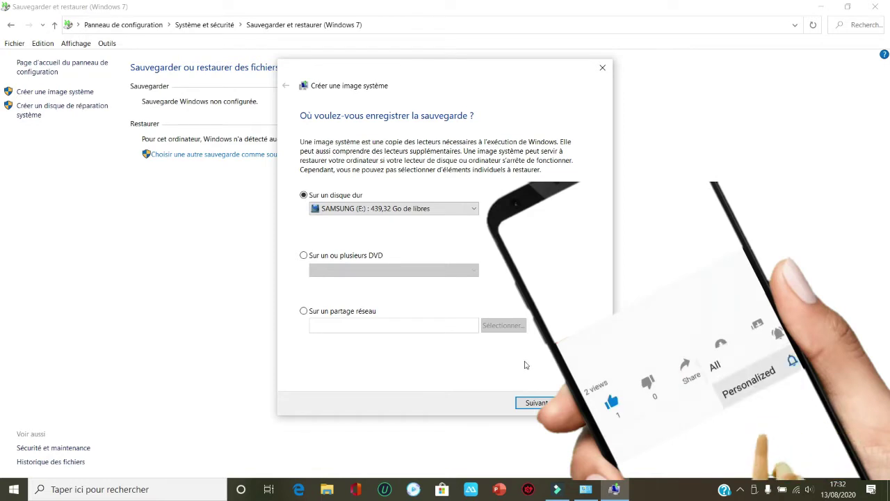
click(532, 405)
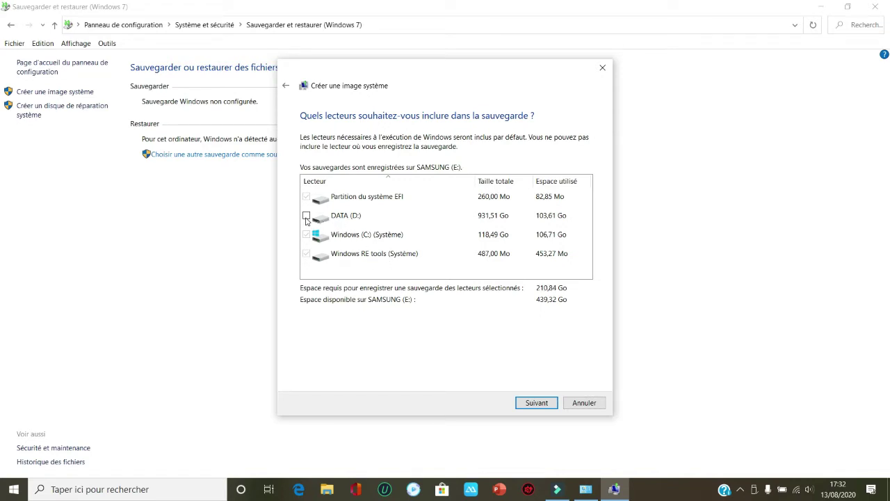
Step: Leave the DATA (D:) drive out of the system image and start the backup, minimizing the backup settings window
click(305, 216)
click(306, 216)
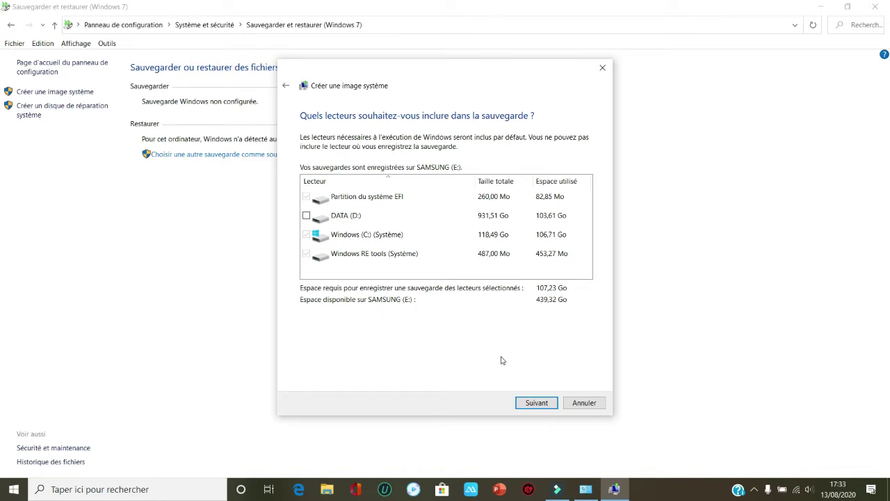
click(528, 404)
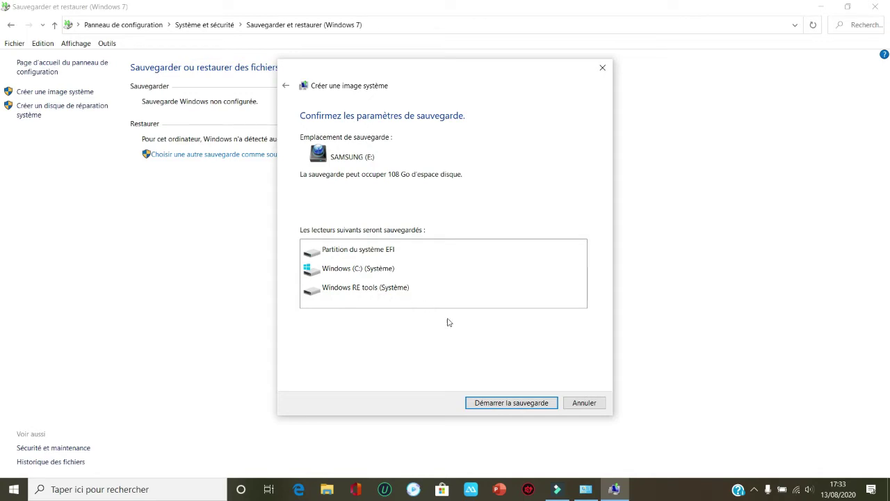
click(504, 403)
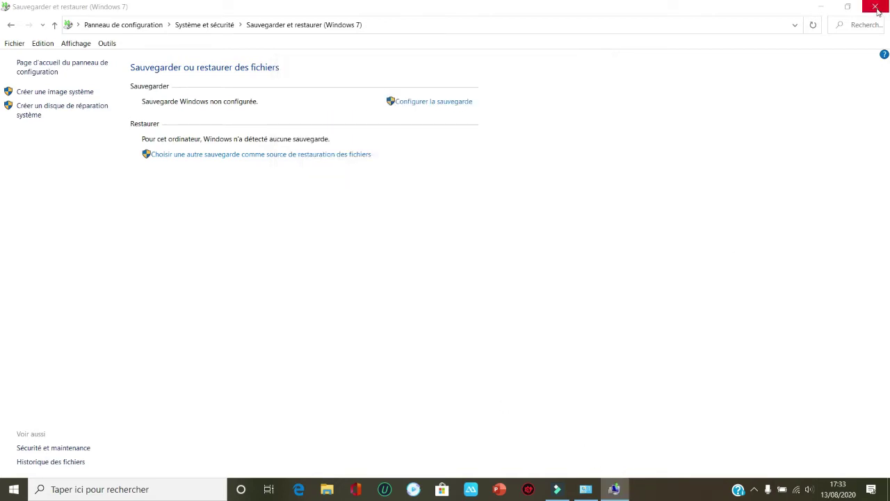
click(820, 8)
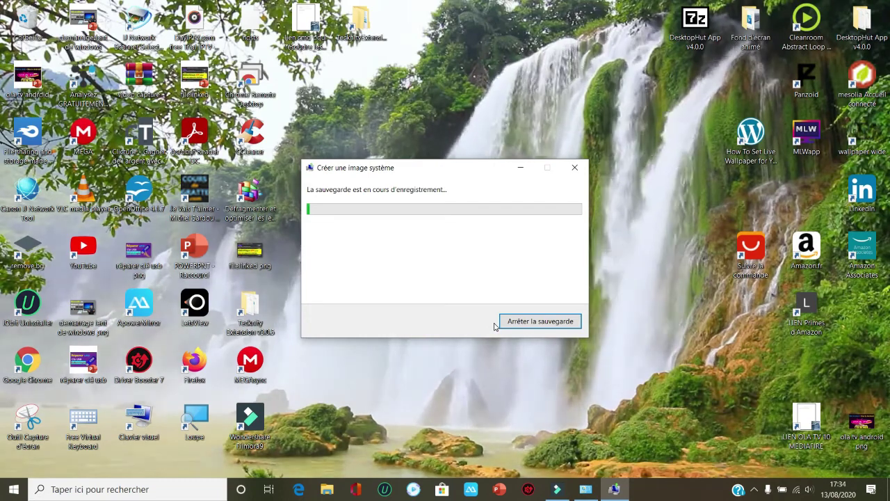
Step: Decline creating a system repair disc once the backup has finished and close the system image dialog
click(755, 489)
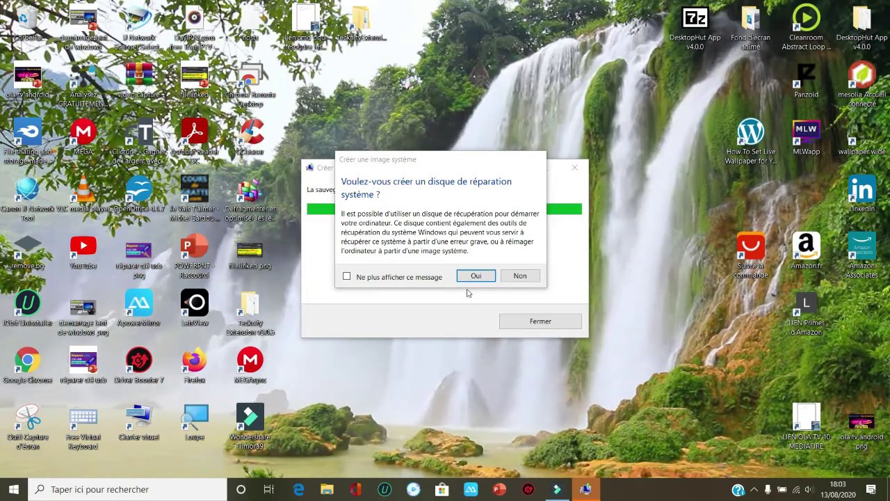
click(533, 276)
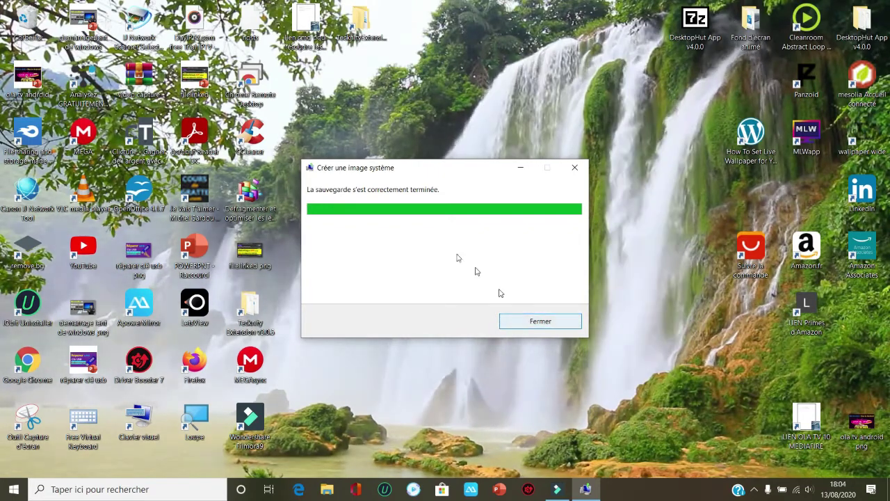
click(519, 322)
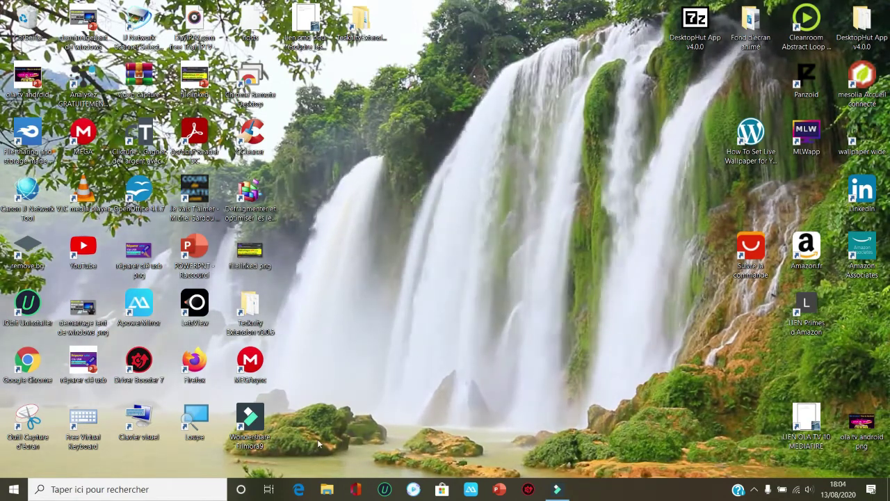
Step: Open the WindowsImageBackup folder on the SAMSUNG (E:) drive in File Explorer, granting permanent access to it
click(327, 491)
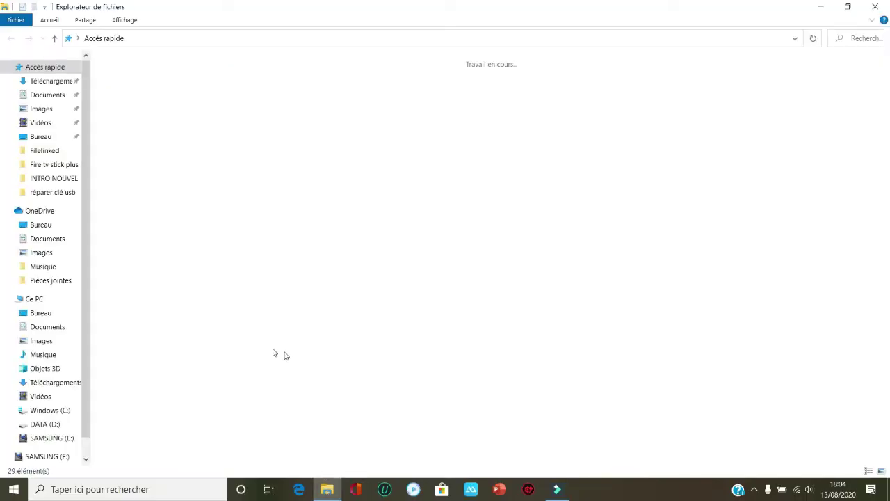
click(62, 438)
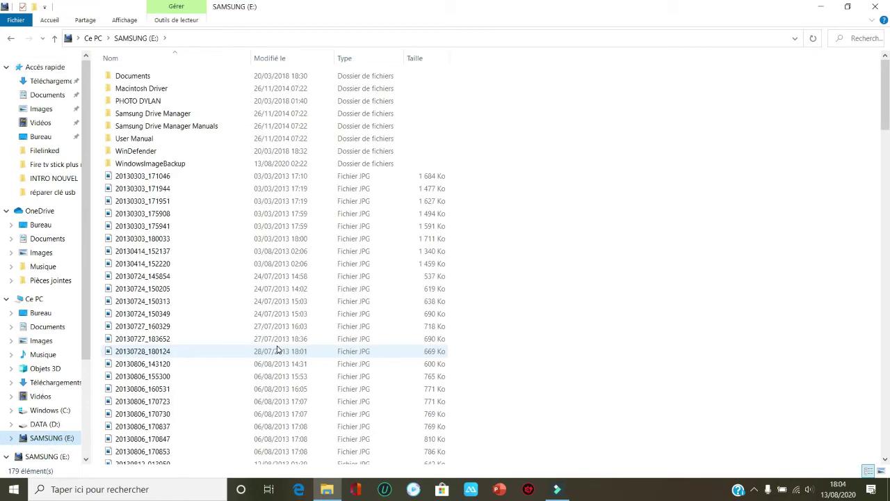
mouse_move(884, 97)
mouse_down()
mouse_move(884, 424)
mouse_move(885, 101)
mouse_up()
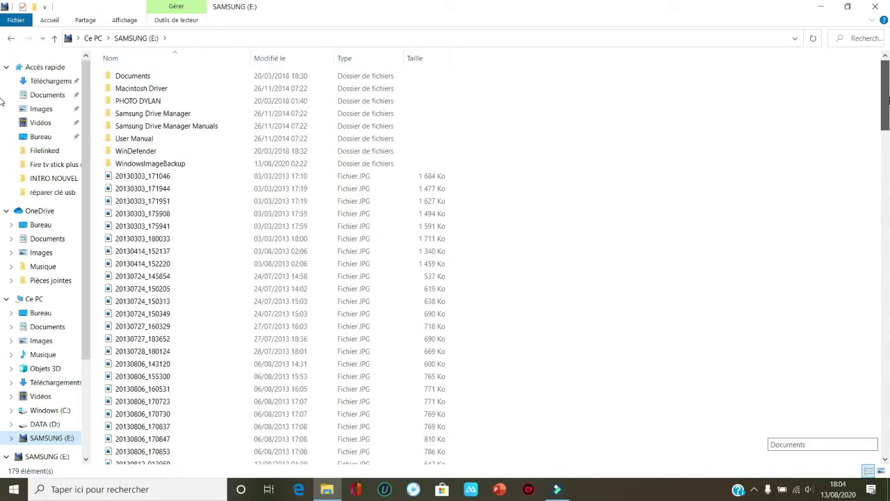
click(151, 166)
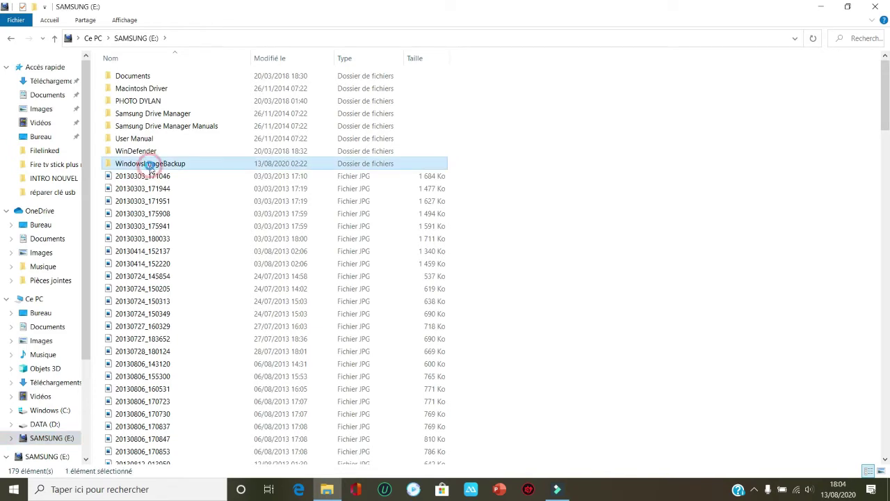
double_click(151, 166)
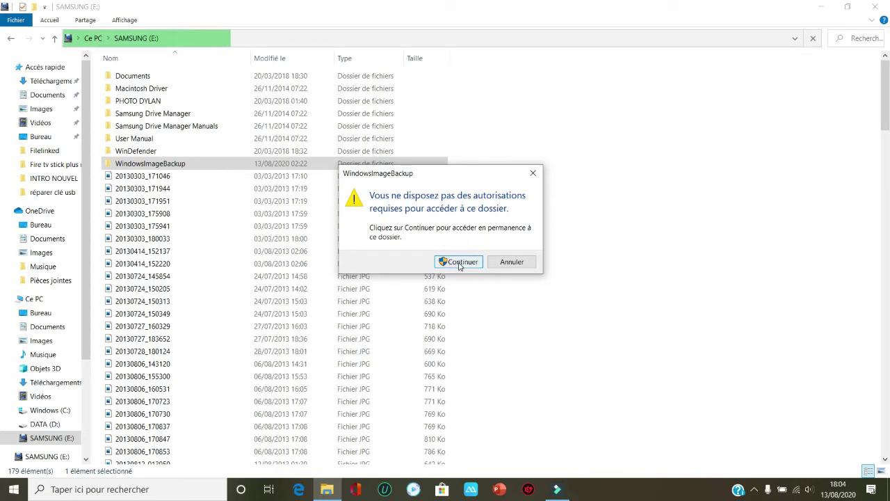
click(459, 262)
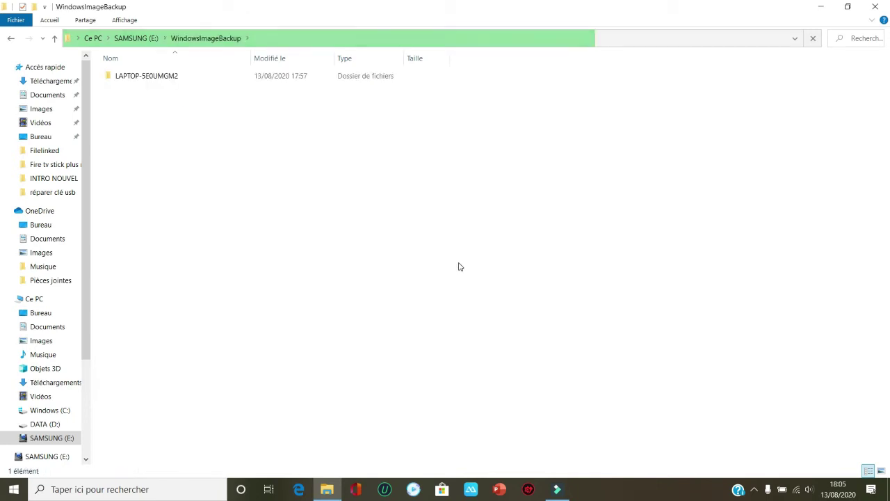
Step: Open the LAPTOP-5E0UMGM2 folder, granting permanent access, and examine the backup folders inside it
double_click(153, 79)
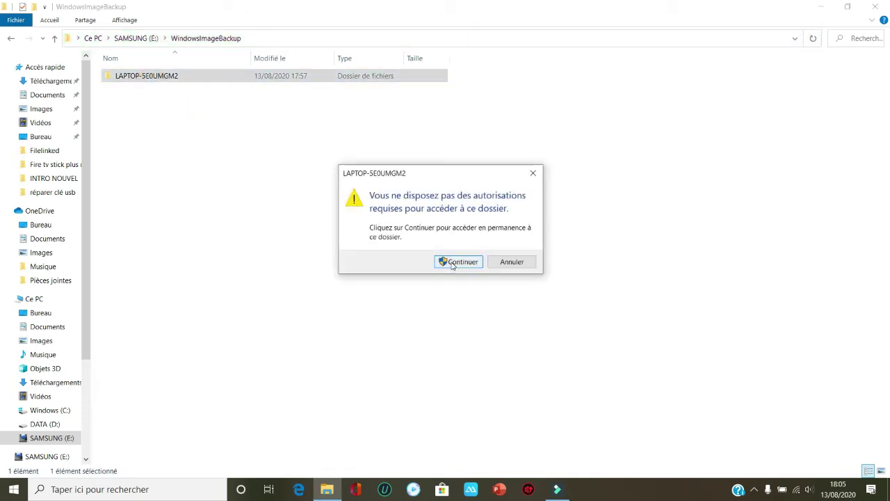
click(450, 262)
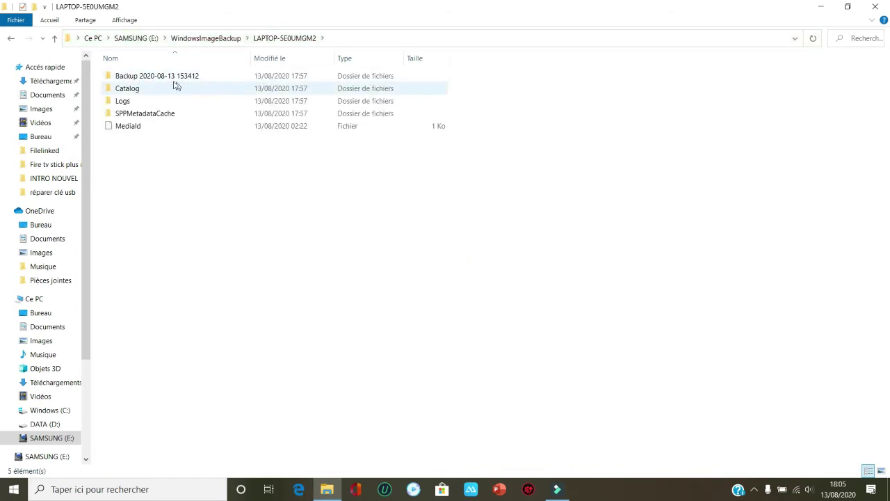
mouse_move(158, 82)
Step: Return from the backup folder to Accès rapide and close the File Explorer window
click(14, 40)
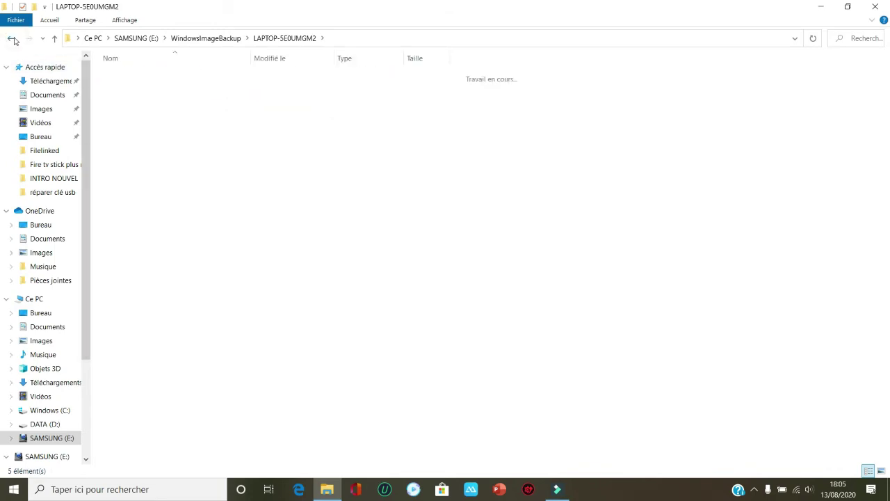
click(14, 40)
click(13, 40)
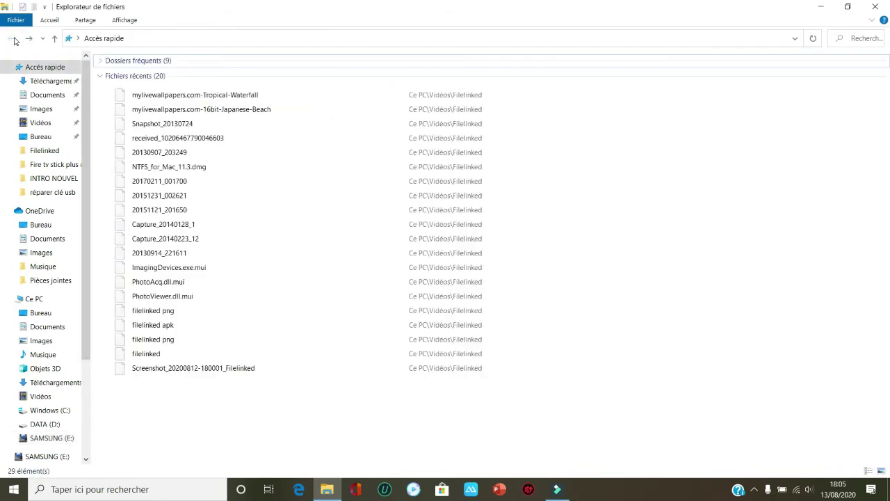
click(877, 10)
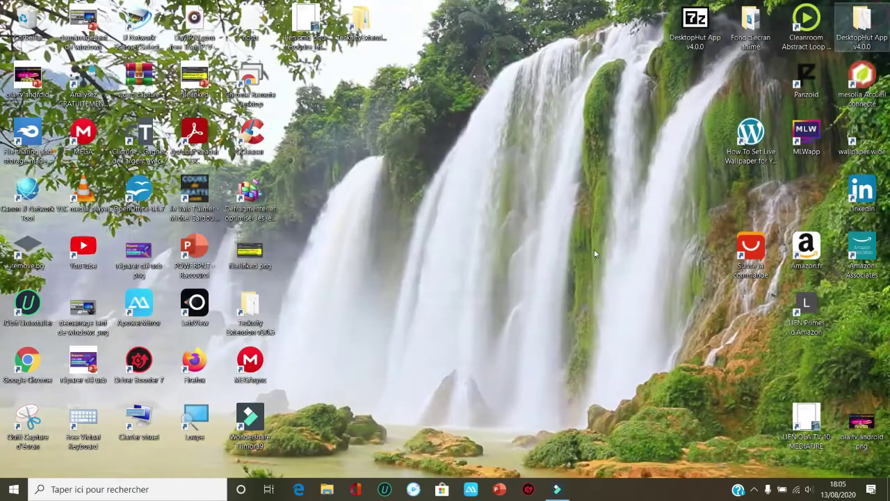